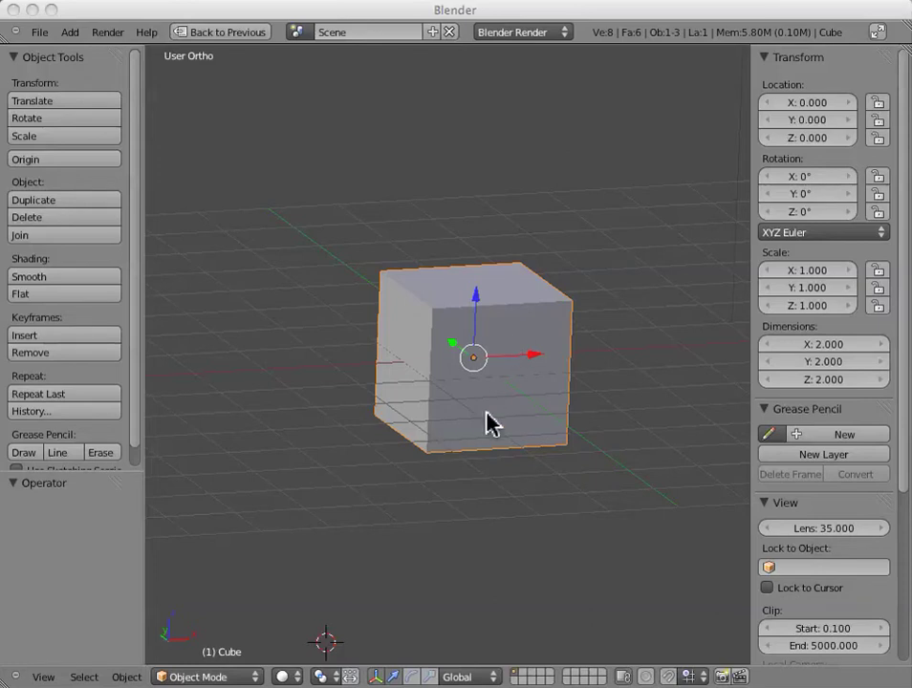
Step: Toggle the maximized 3D view and hide and show the tool shelf and properties sidebar, leaving the shelf visible
{"action": "key", "text": "ctrl+Up"}
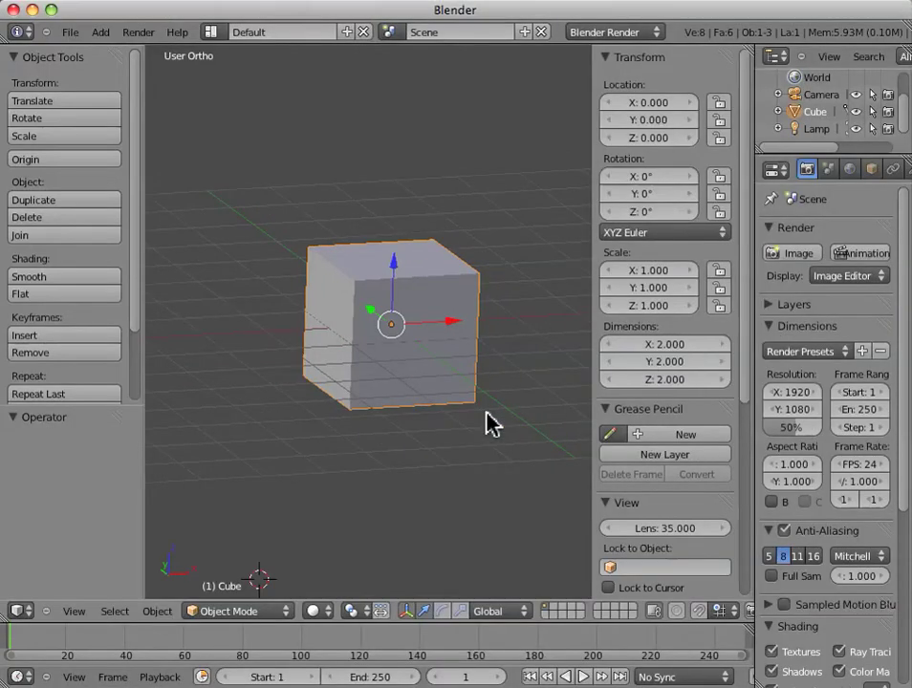
{"action": "key", "text": "ctrl+Up"}
{"action": "key", "text": "ctrl+Up"}
{"action": "key", "text": "ctrl+Up"}
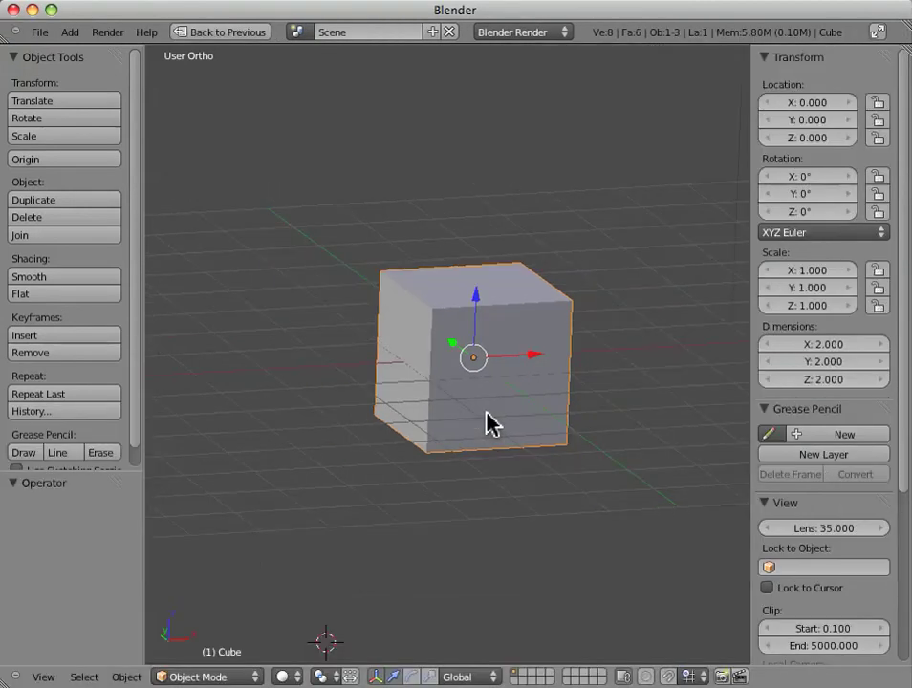
{"action": "key", "text": "t"}
{"action": "key", "text": "n"}
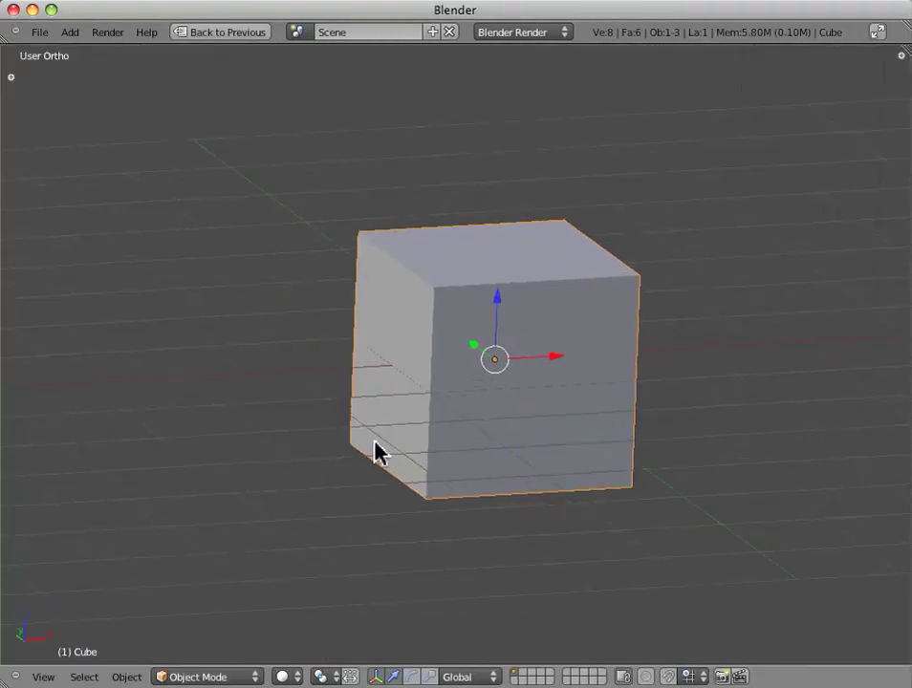
{"action": "key", "text": "t"}
{"action": "key", "text": "n"}
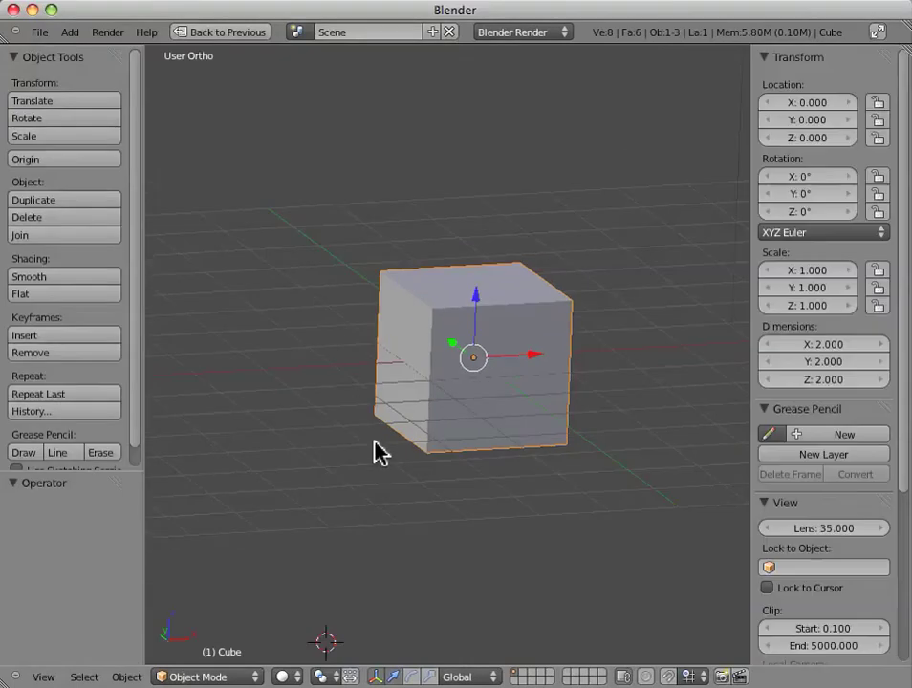
{"action": "key", "text": "t"}
{"action": "key", "text": "n"}
{"action": "key", "text": "t"}
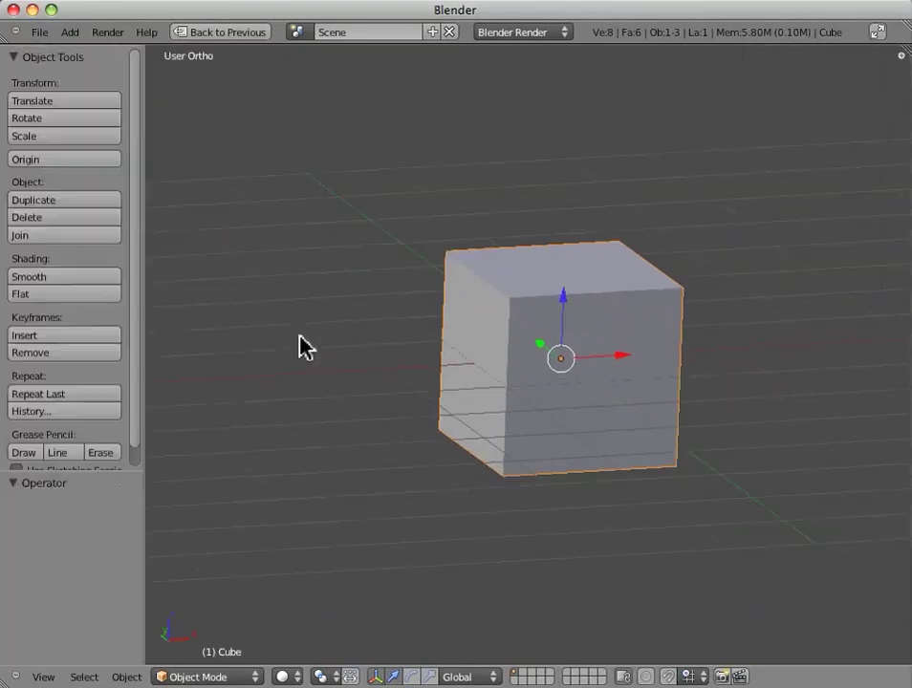
Step: Enlarge the tool shelf's upper section, then replace the shelf with the Transform properties sidebar
{"action": "mouse_move", "coordinate": [137, 204]}
{"action": "left_mouse_down"}
{"action": "mouse_move", "coordinate": [139, 330]}
{"action": "mouse_move", "coordinate": [139, 280]}
{"action": "left_mouse_up"}
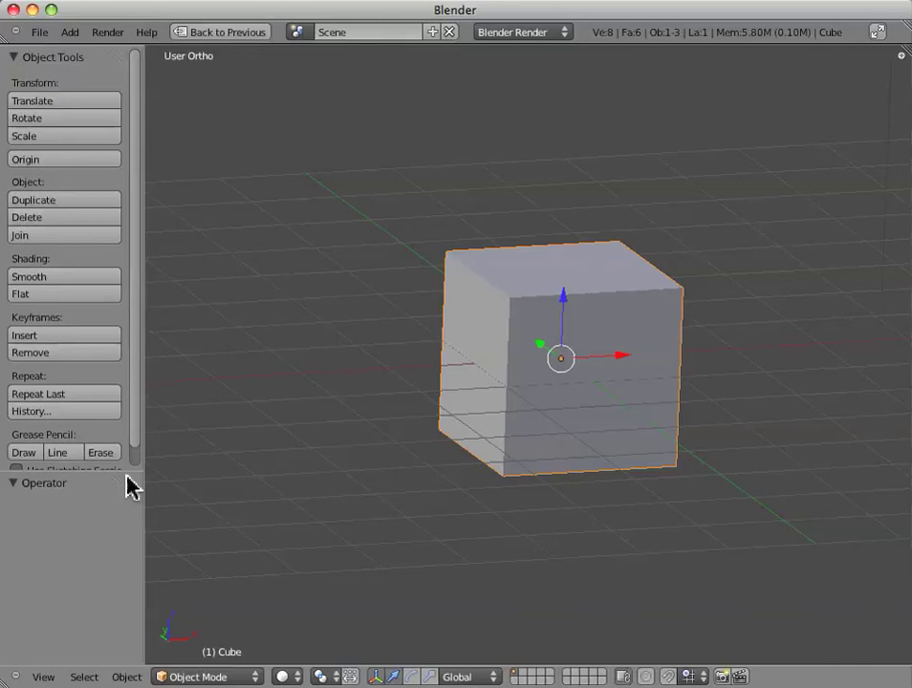
{"action": "mouse_move", "coordinate": [126, 475]}
{"action": "left_mouse_down"}
{"action": "mouse_move", "coordinate": [126, 510]}
{"action": "mouse_move", "coordinate": [1, 508]}
{"action": "left_mouse_up"}
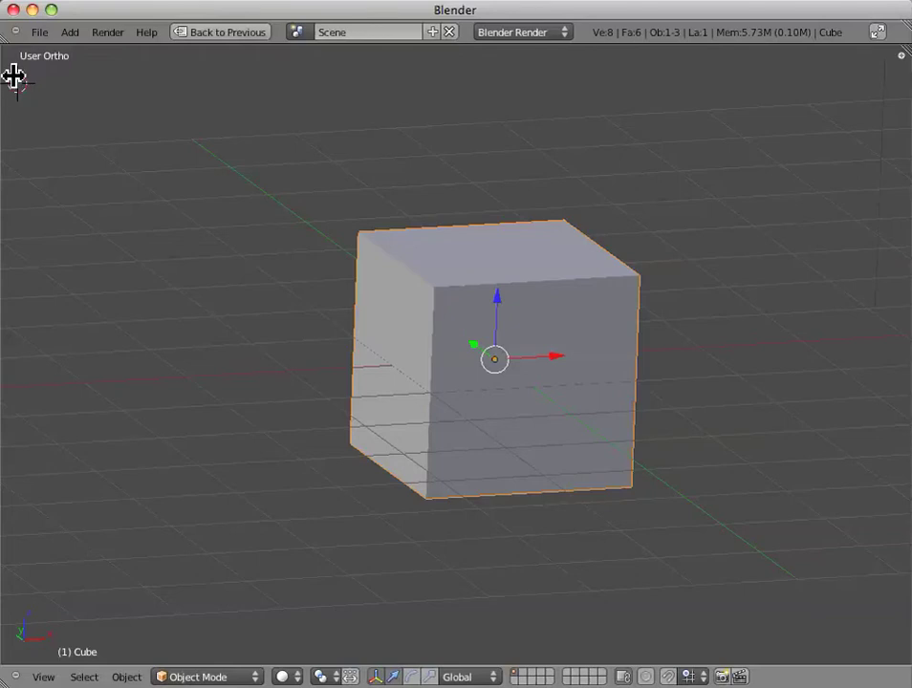
{"action": "left_click", "coordinate": [12, 77]}
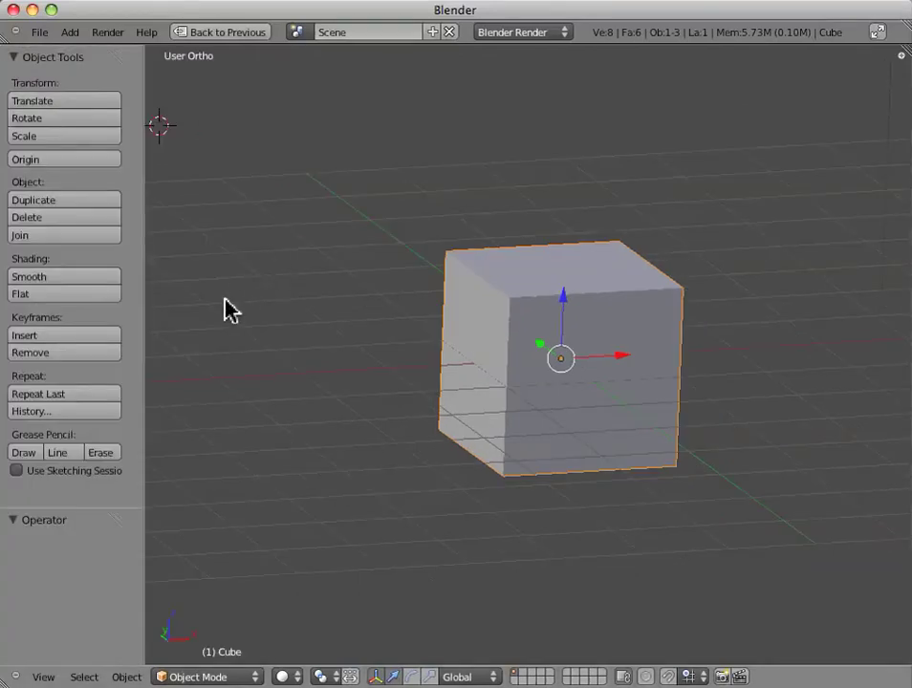
{"action": "key", "text": "t"}
{"action": "key", "text": "t"}
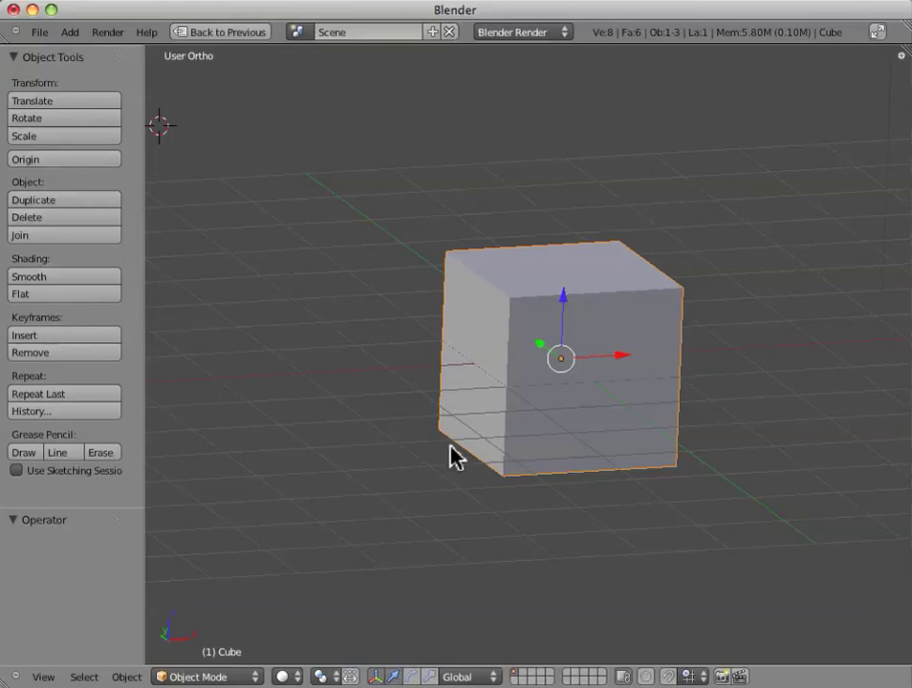
{"action": "key", "text": "t"}
{"action": "key", "text": "n"}
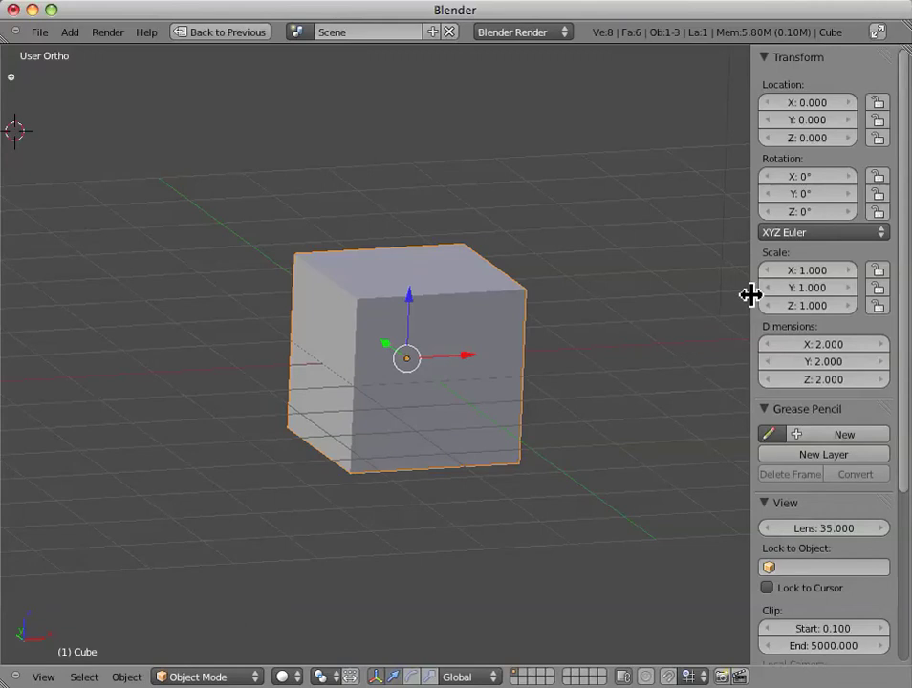
Step: Collapse and reopen the properties sidebar, scrolling through its panels
{"action": "left_click_drag", "start_coordinate": [750, 295], "coordinate": [903, 292]}
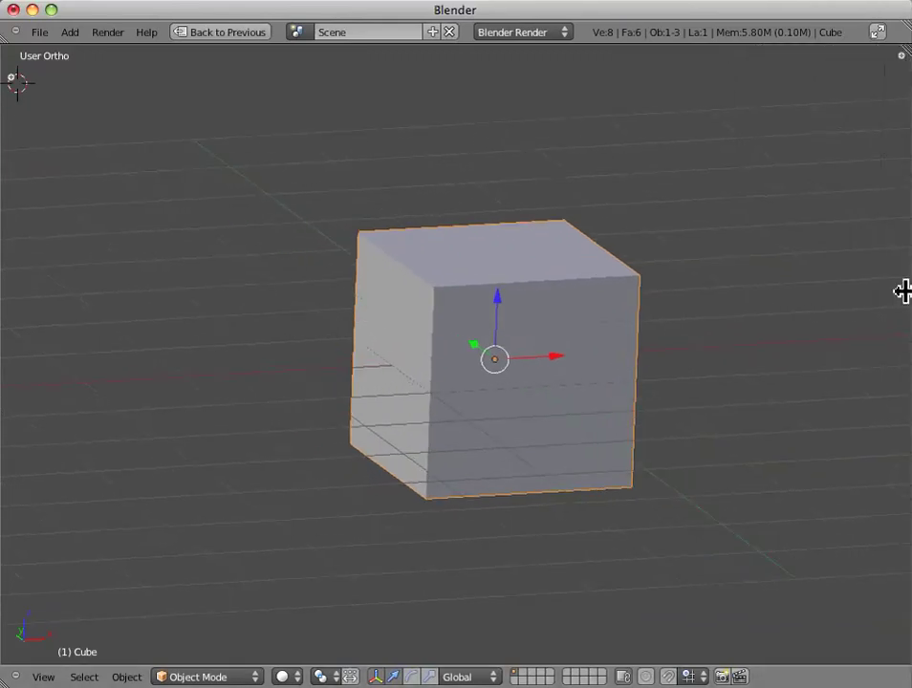
{"action": "left_click", "coordinate": [901, 59]}
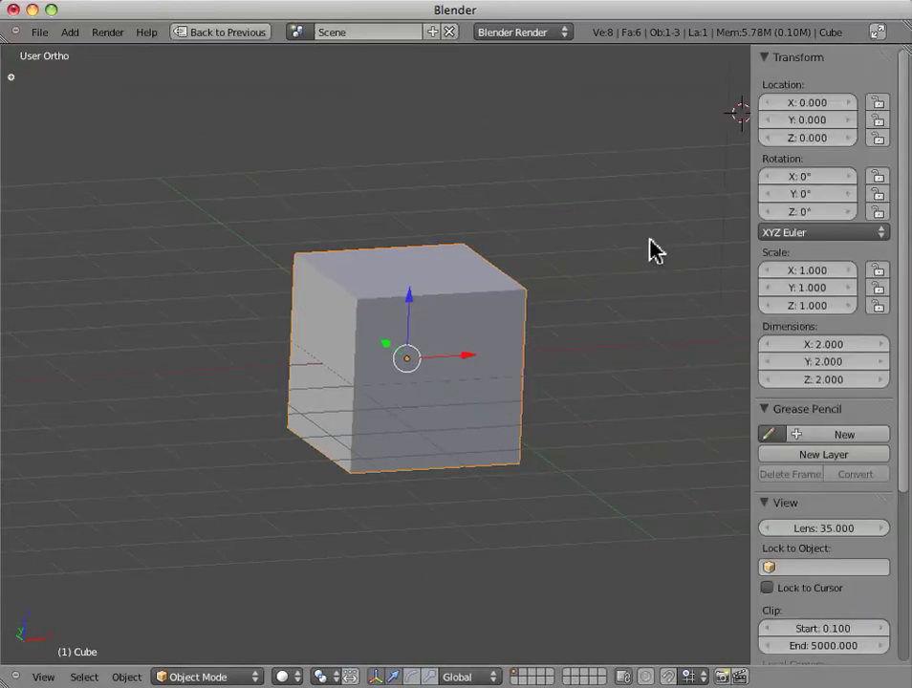
{"action": "scroll", "coordinate": [787, 245], "scroll_direction": "down", "scroll_amount": 5}
{"action": "scroll", "coordinate": [788, 249], "scroll_direction": "up", "scroll_amount": 2}
{"action": "scroll", "coordinate": [790, 249], "scroll_direction": "down", "scroll_amount": 3}
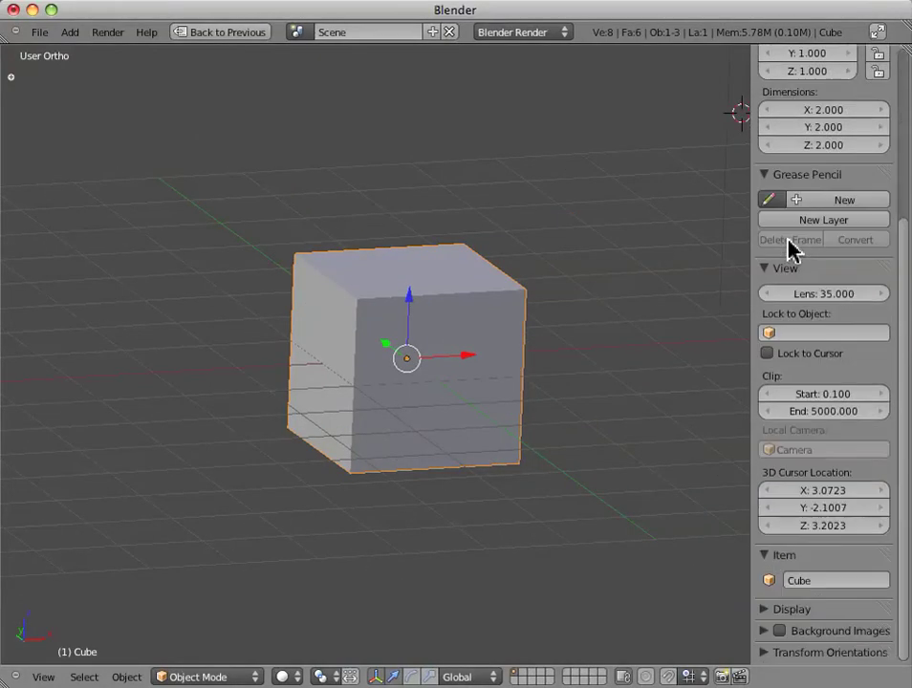
{"action": "scroll", "coordinate": [789, 247], "scroll_direction": "up", "scroll_amount": 6}
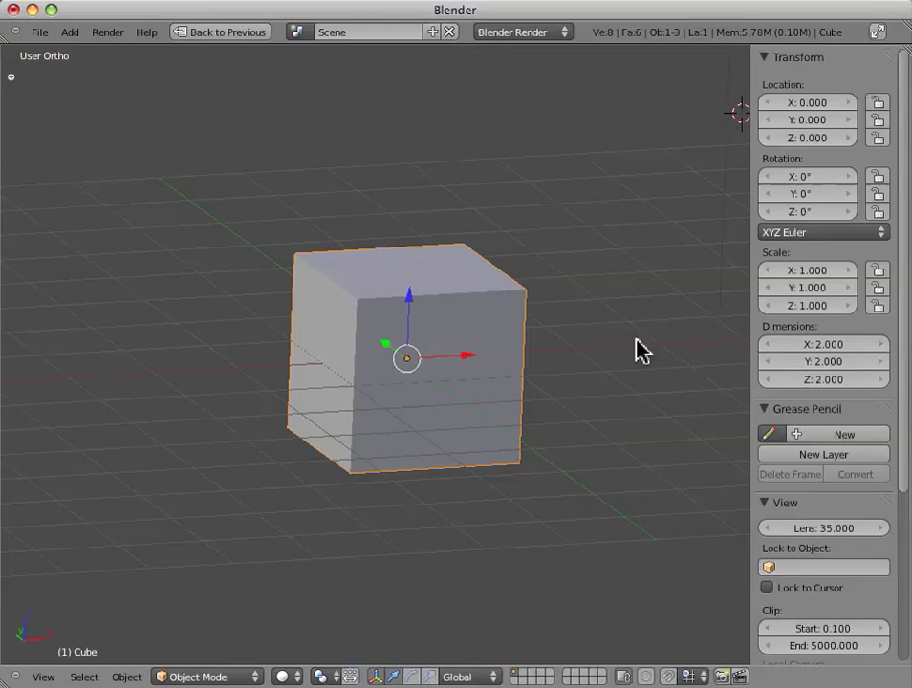
{"action": "key", "text": "n"}
{"action": "key", "text": "n"}
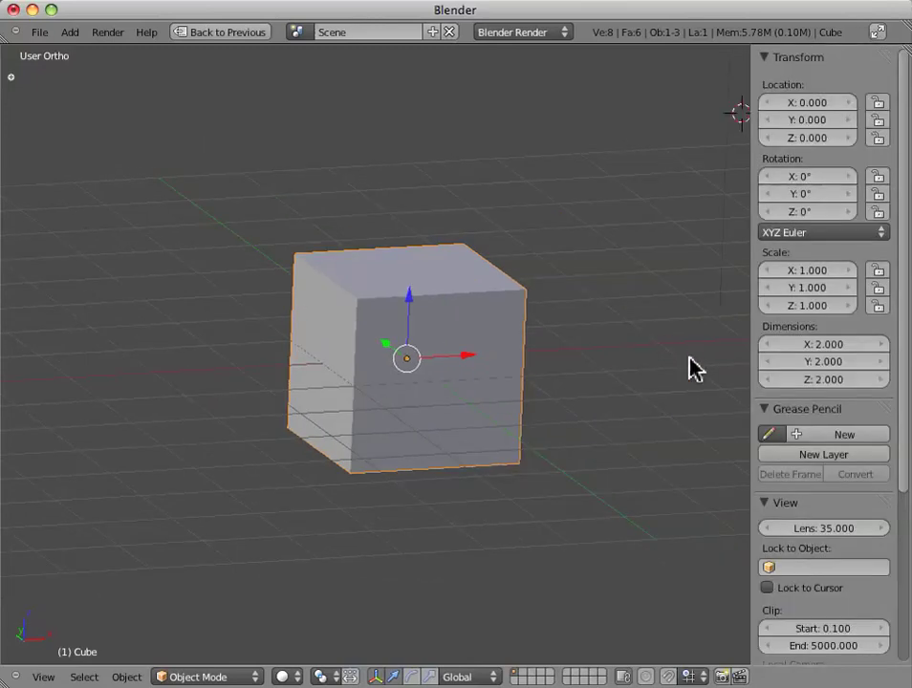
Step: Collapse the sidebar's View section and expand Display to reveal grid floor and shading options
{"action": "scroll", "coordinate": [723, 463], "scroll_direction": "down", "scroll_amount": 8}
{"action": "scroll", "coordinate": [722, 464], "scroll_direction": "up", "scroll_amount": 6}
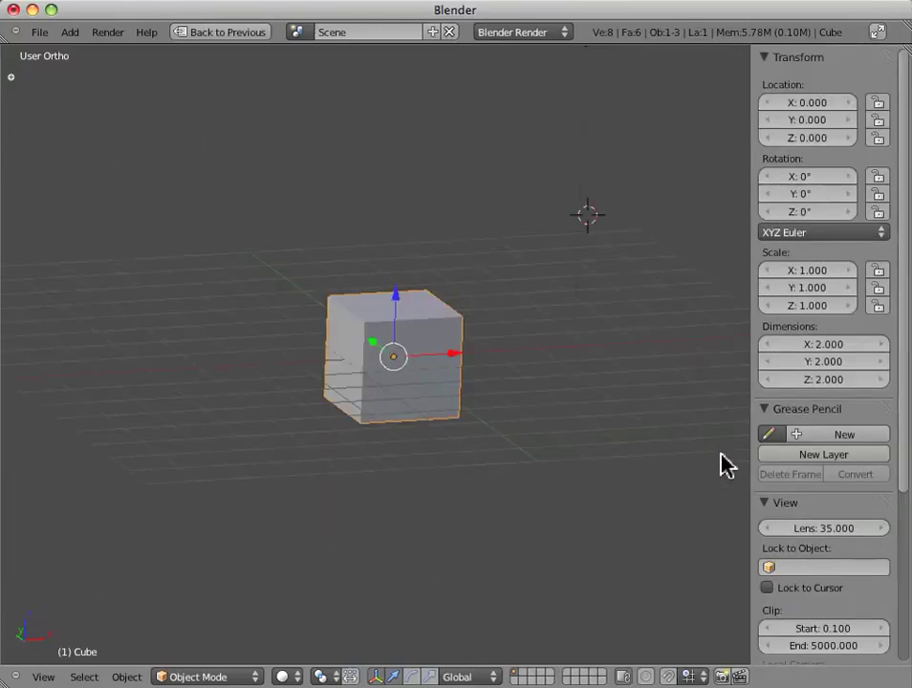
{"action": "scroll", "coordinate": [723, 463], "scroll_direction": "up", "scroll_amount": 1}
{"action": "scroll", "coordinate": [796, 393], "scroll_direction": "down", "scroll_amount": 6}
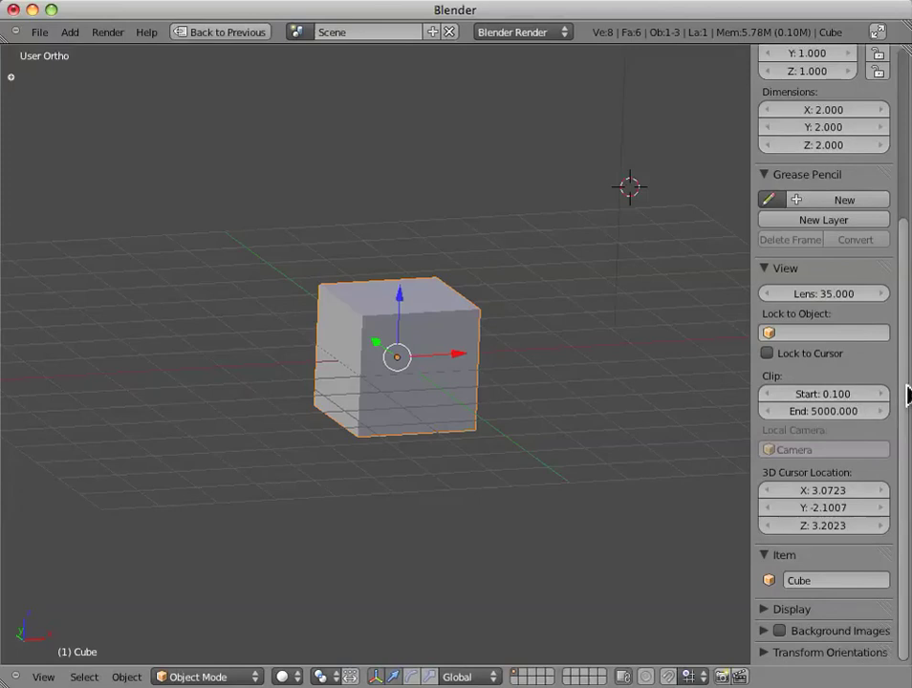
{"action": "mouse_move", "coordinate": [906, 394]}
{"action": "left_mouse_down"}
{"action": "mouse_move", "coordinate": [901, 193]}
{"action": "mouse_move", "coordinate": [906, 380]}
{"action": "left_mouse_up"}
{"action": "scroll", "coordinate": [845, 444], "scroll_direction": "up", "scroll_amount": 5}
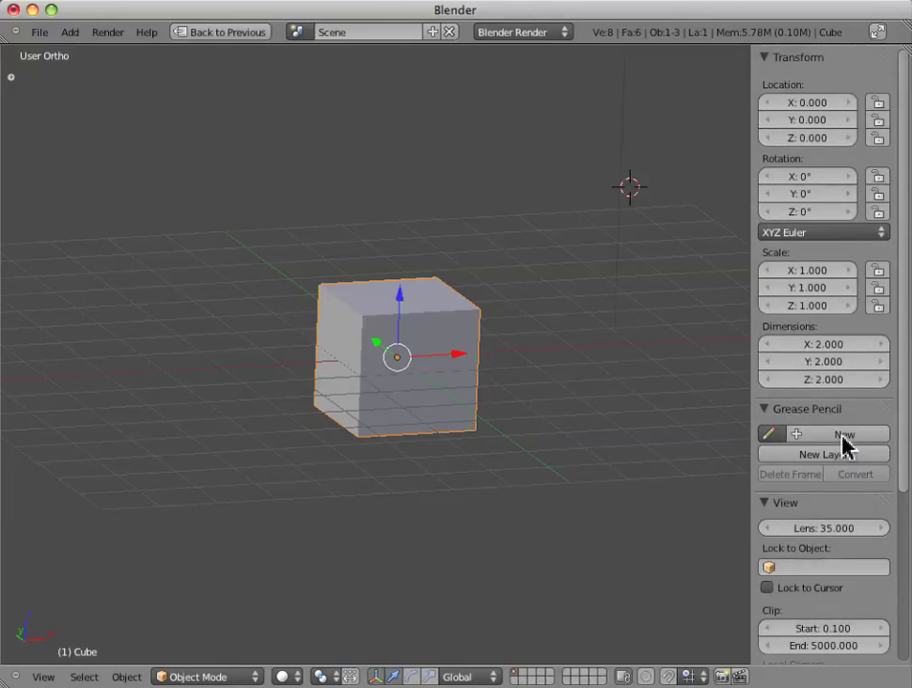
{"action": "scroll", "coordinate": [845, 444], "scroll_direction": "down", "scroll_amount": 5}
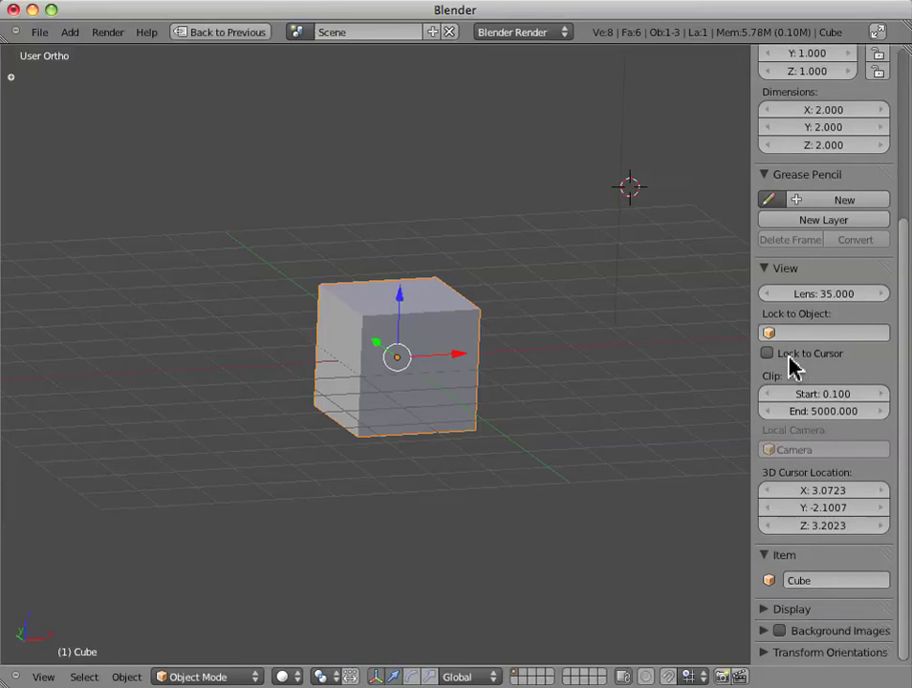
{"action": "left_click", "coordinate": [766, 270]}
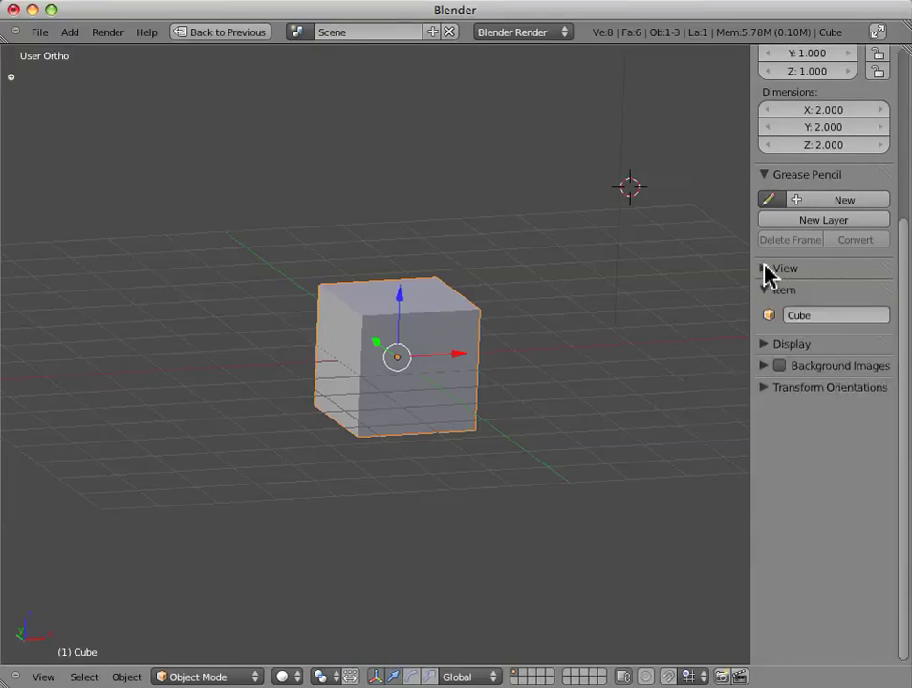
{"action": "left_click", "coordinate": [766, 345]}
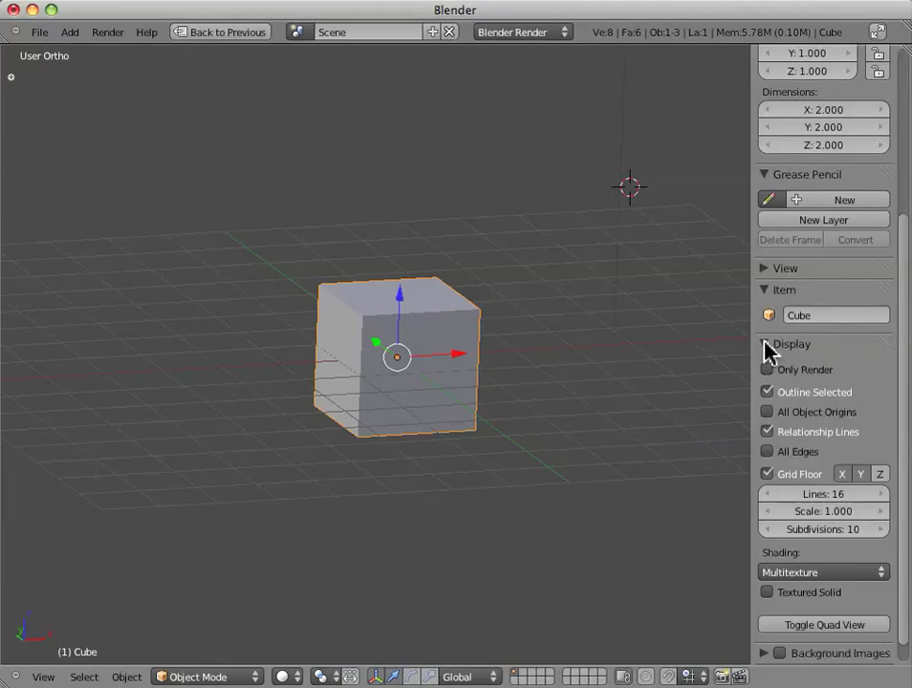
{"action": "scroll", "coordinate": [768, 348], "scroll_direction": "down", "scroll_amount": 1}
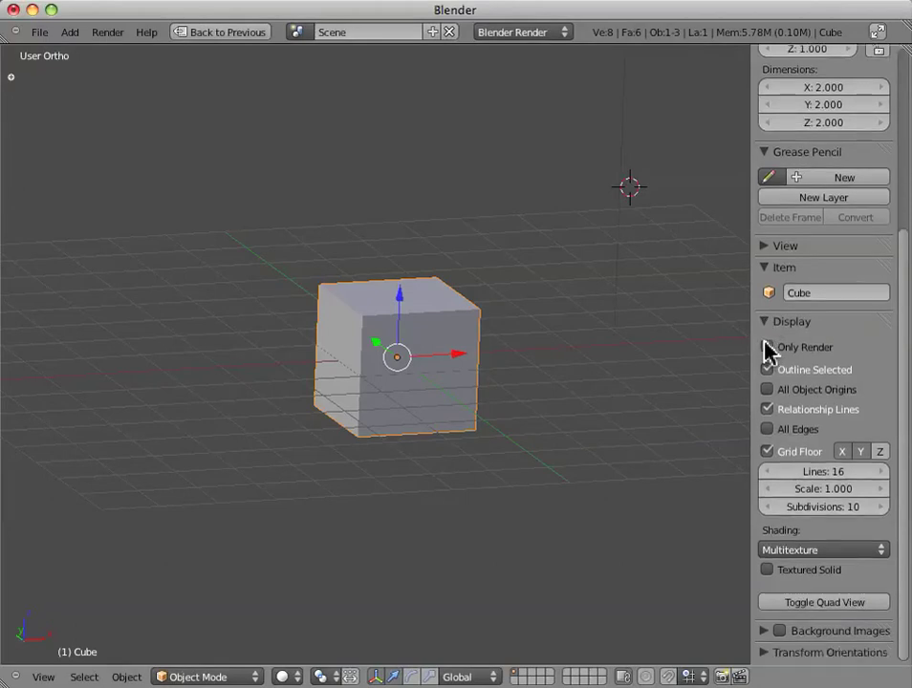
Step: Split the 3D view into four views and hide the properties sidebar
{"action": "left_click", "coordinate": [882, 604]}
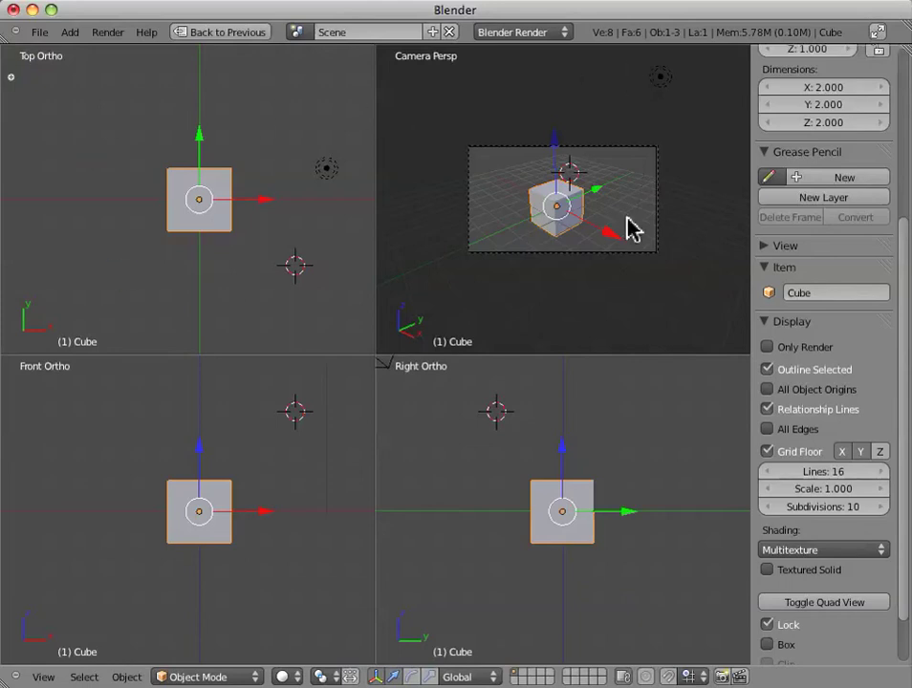
{"action": "key", "text": "n"}
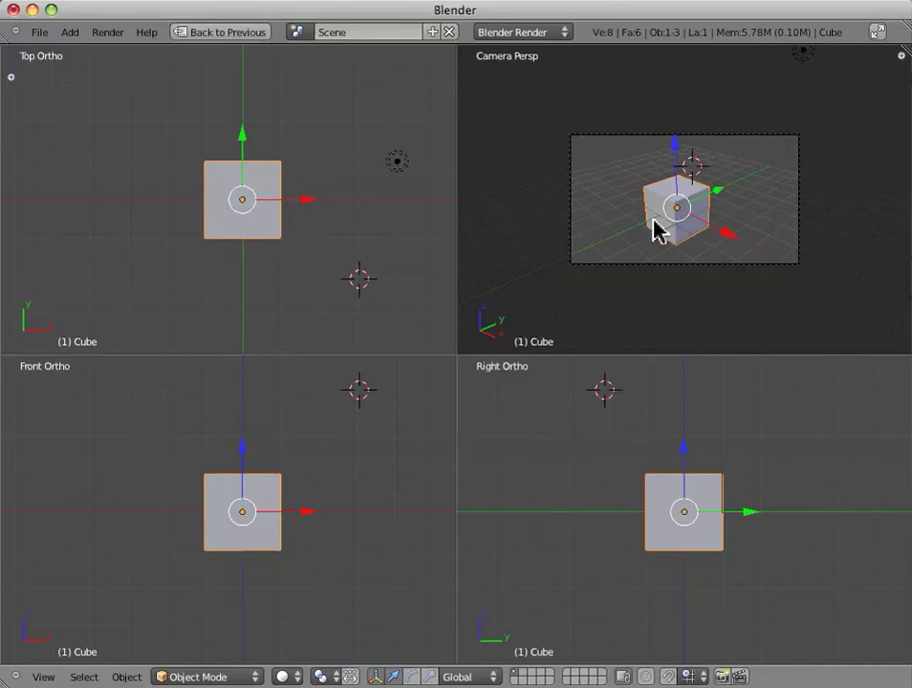
{"action": "scroll", "coordinate": [659, 237], "scroll_direction": "up", "scroll_amount": 3}
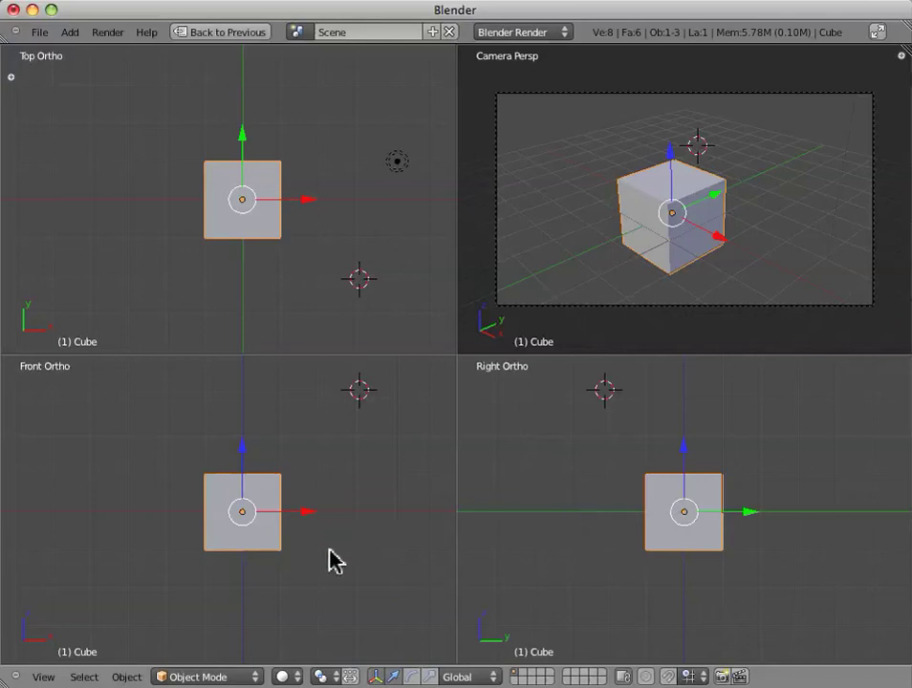
Step: Pan and zoom the Front, Top and Right orthographic views to frame the cube
{"action": "mouse_move", "coordinate": [330, 559]}
{"action": "middle_mouse_down", "text": "shift"}
{"action": "mouse_move", "coordinate": [285, 537]}
{"action": "mouse_move", "coordinate": [356, 564]}
{"action": "mouse_move", "coordinate": [267, 546]}
{"action": "mouse_move", "coordinate": [330, 558]}
{"action": "mouse_move", "coordinate": [315, 547]}
{"action": "middle_mouse_up", "text": "shift"}
{"action": "scroll", "coordinate": [357, 564], "scroll_direction": "up", "scroll_amount": 8}
{"action": "scroll", "coordinate": [357, 564], "scroll_direction": "down", "scroll_amount": 7}
{"action": "mouse_move", "coordinate": [312, 246]}
{"action": "middle_mouse_down", "text": "shift"}
{"action": "mouse_move", "coordinate": [265, 251]}
{"action": "mouse_move", "coordinate": [300, 252]}
{"action": "middle_mouse_up", "text": "shift"}
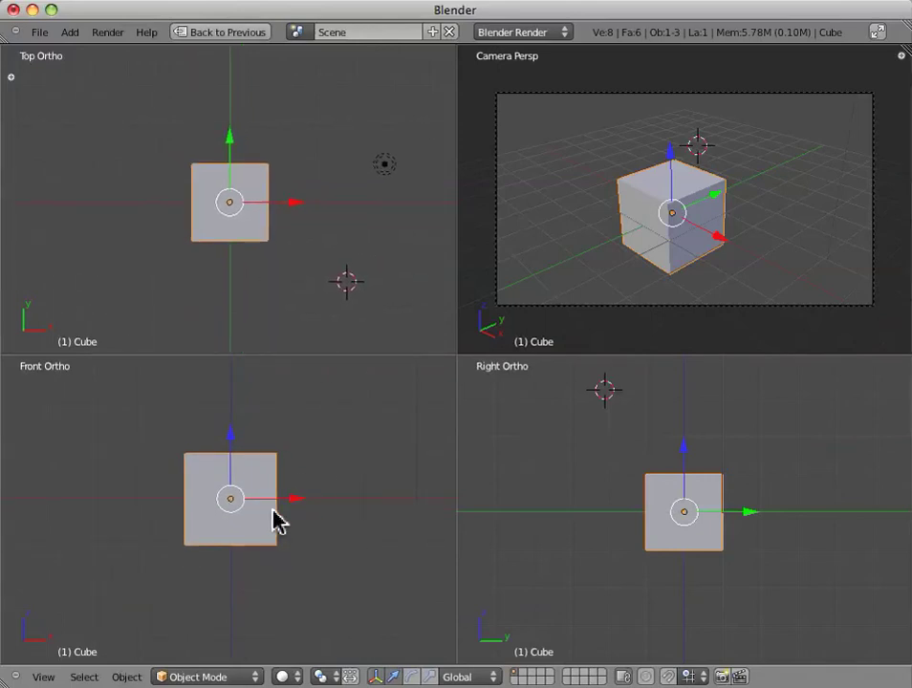
{"action": "middle_click_drag", "start_coordinate": [275, 526], "coordinate": [297, 519], "text": "shift"}
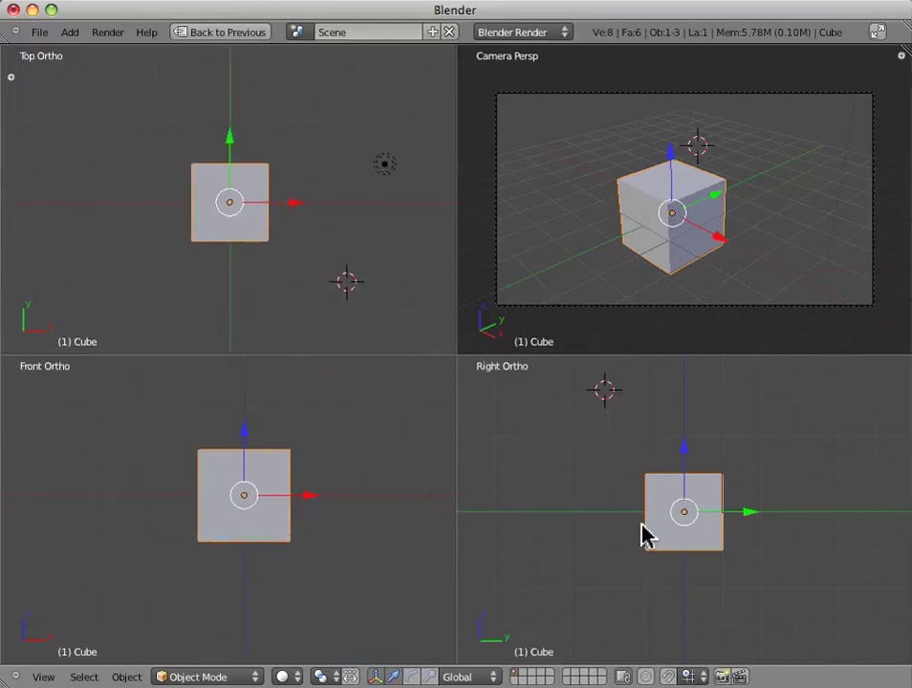
{"action": "mouse_move", "coordinate": [645, 533]}
{"action": "middle_mouse_down", "text": "shift"}
{"action": "mouse_move", "coordinate": [667, 516]}
{"action": "mouse_move", "coordinate": [663, 534]}
{"action": "middle_mouse_up", "text": "shift"}
{"action": "scroll", "coordinate": [664, 534], "scroll_direction": "up", "scroll_amount": 1}
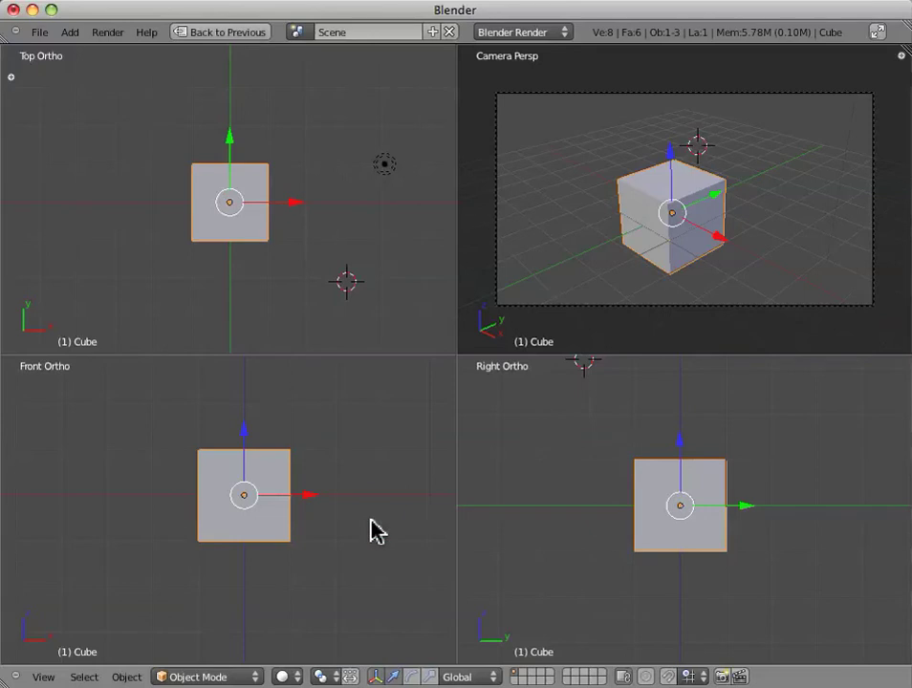
Step: Restore and re-maximize the quad view, then show the properties sidebar
{"action": "key", "text": "ctrl+Up"}
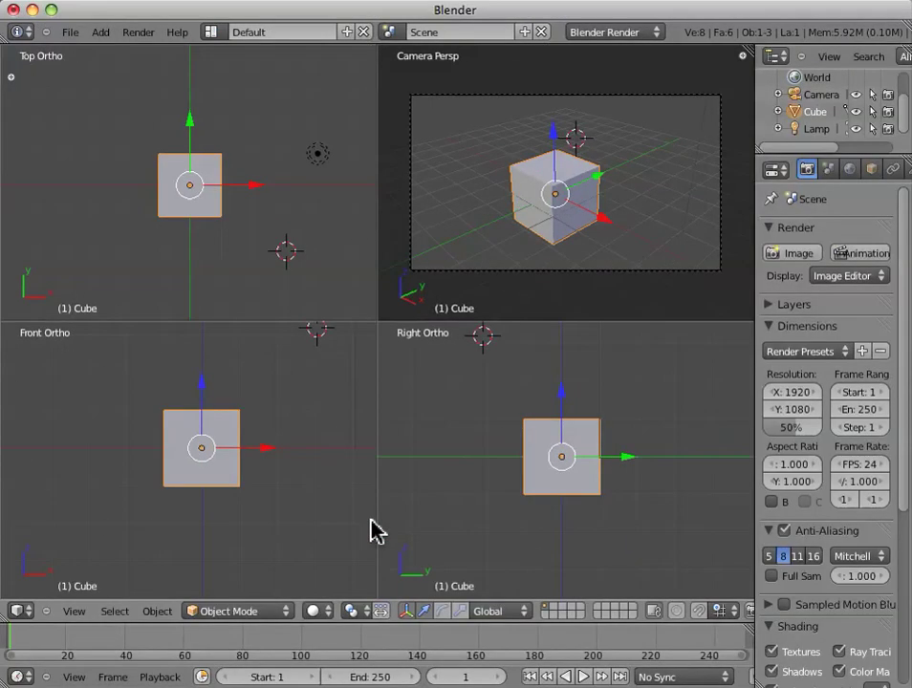
{"action": "key", "text": "ctrl+Up"}
{"action": "key", "text": "n"}
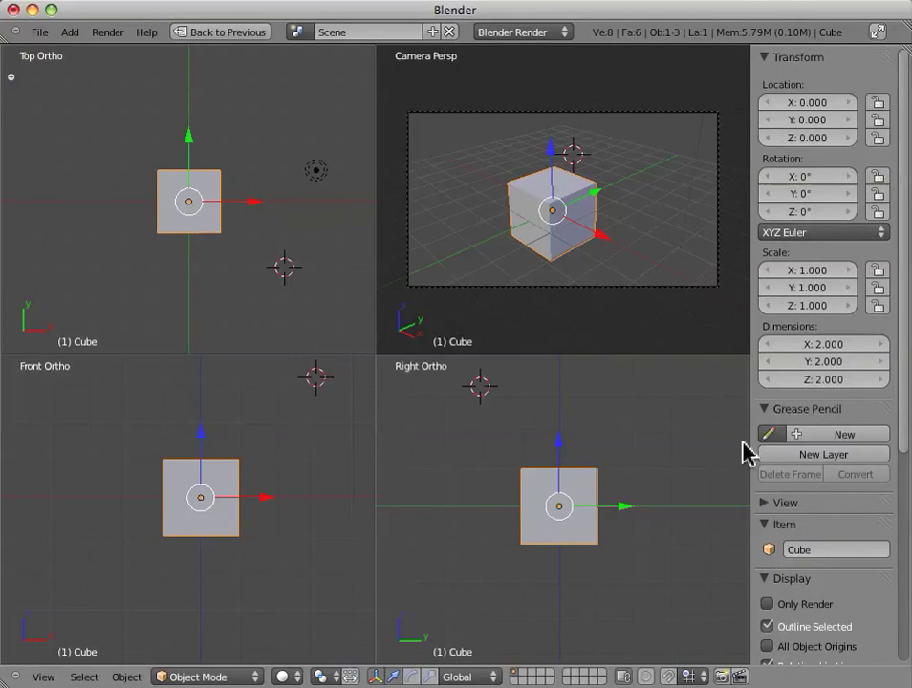
{"action": "scroll", "coordinate": [791, 515], "scroll_direction": "down", "scroll_amount": 8}
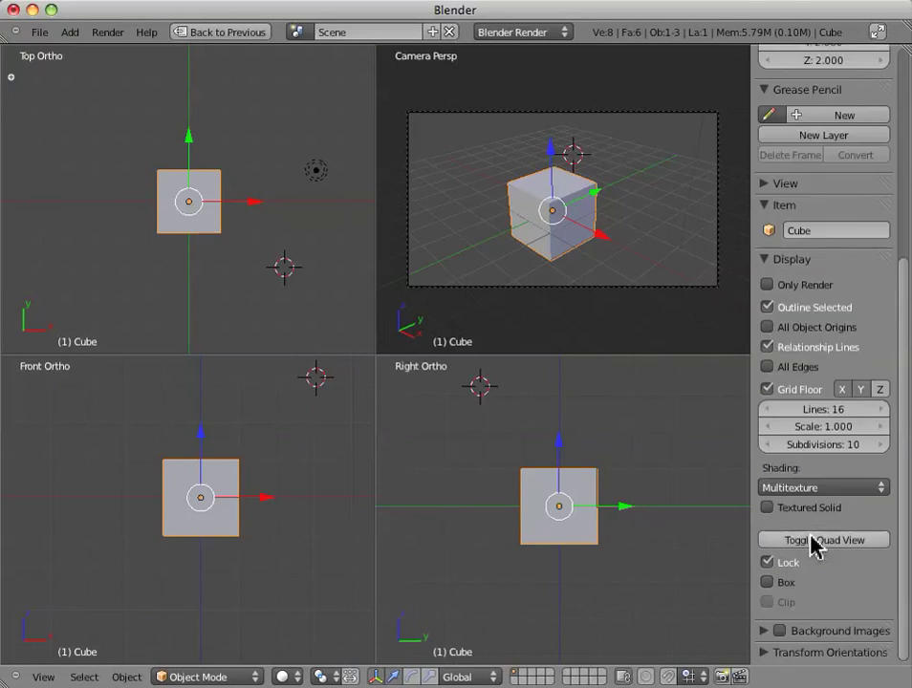
Step: Turn off Toggle Quad View, hide the sidebar, and orbit the single view into User Ortho
{"action": "left_click", "coordinate": [812, 541]}
{"action": "left_click", "coordinate": [812, 541]}
{"action": "left_click", "coordinate": [811, 541]}
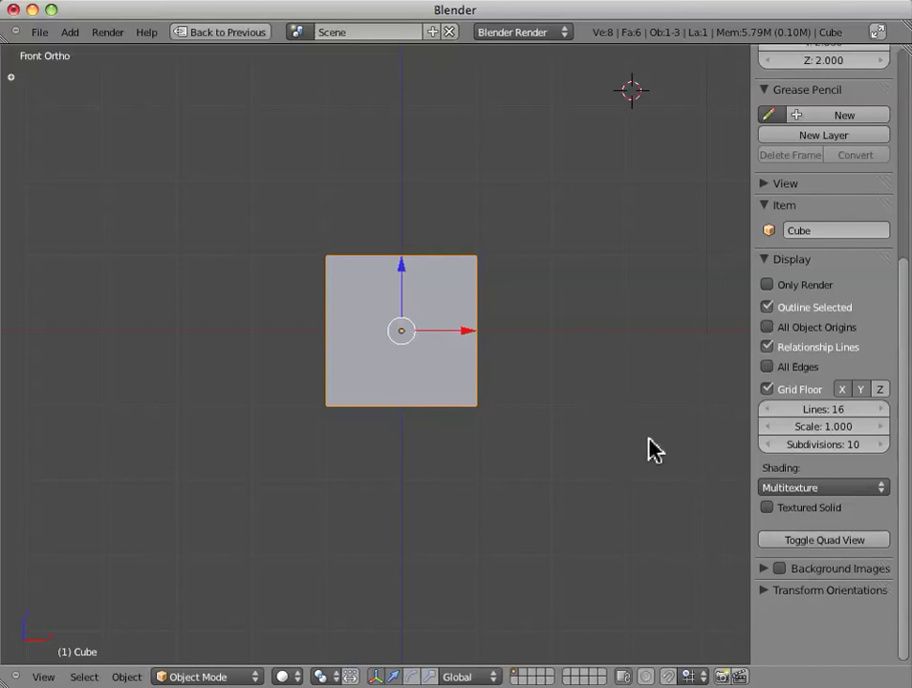
{"action": "key", "text": "n"}
{"action": "middle_click_drag", "start_coordinate": [551, 432], "coordinate": [552, 308]}
Step: Restore the full layout and switch the outliner area to Properties, then back to Outliner
{"action": "key", "text": "ctrl+Up"}
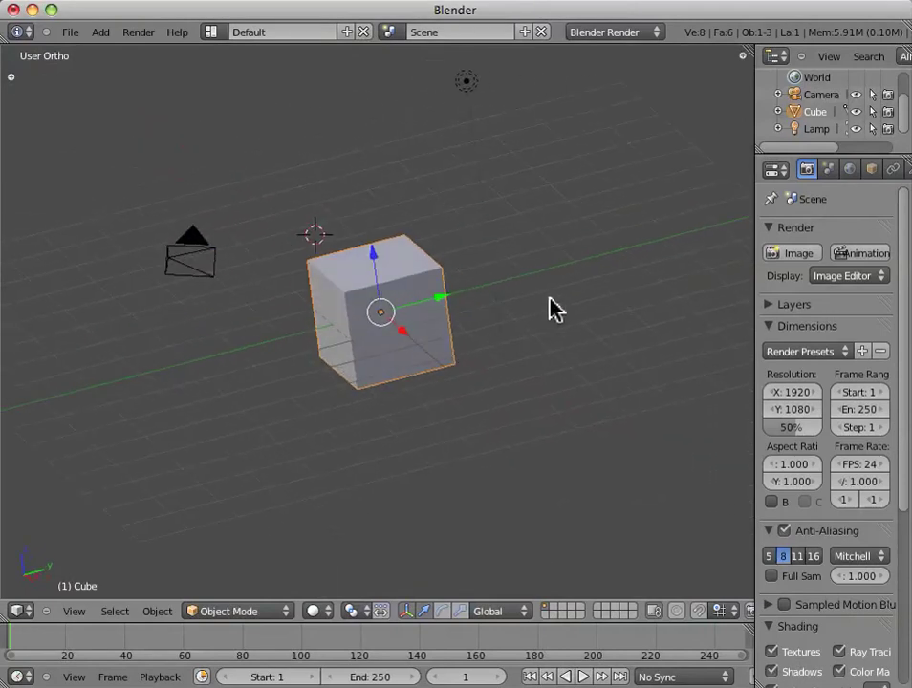
{"action": "left_click", "coordinate": [27, 610]}
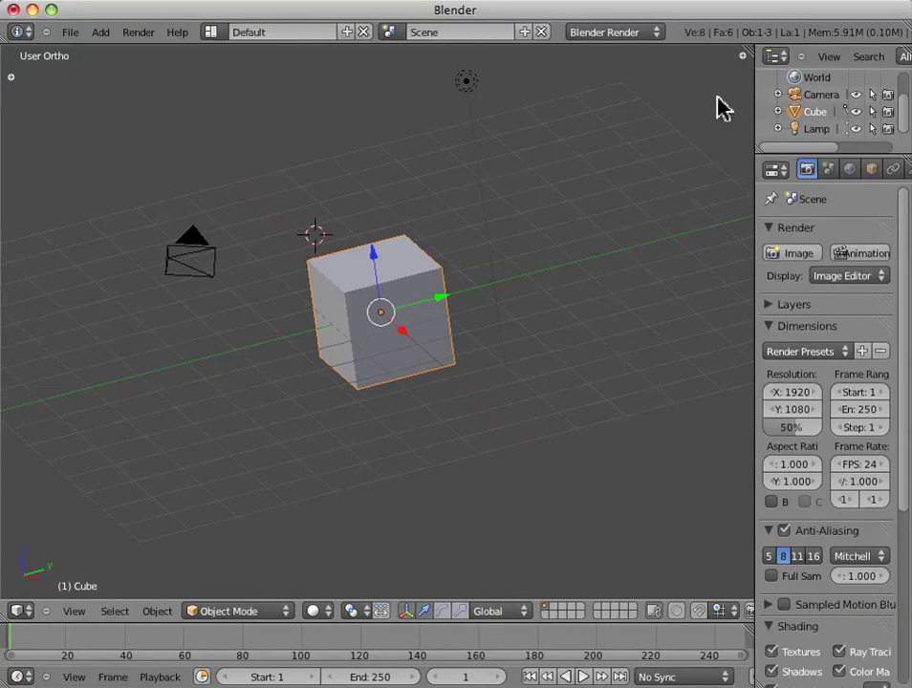
{"action": "left_click", "coordinate": [778, 58]}
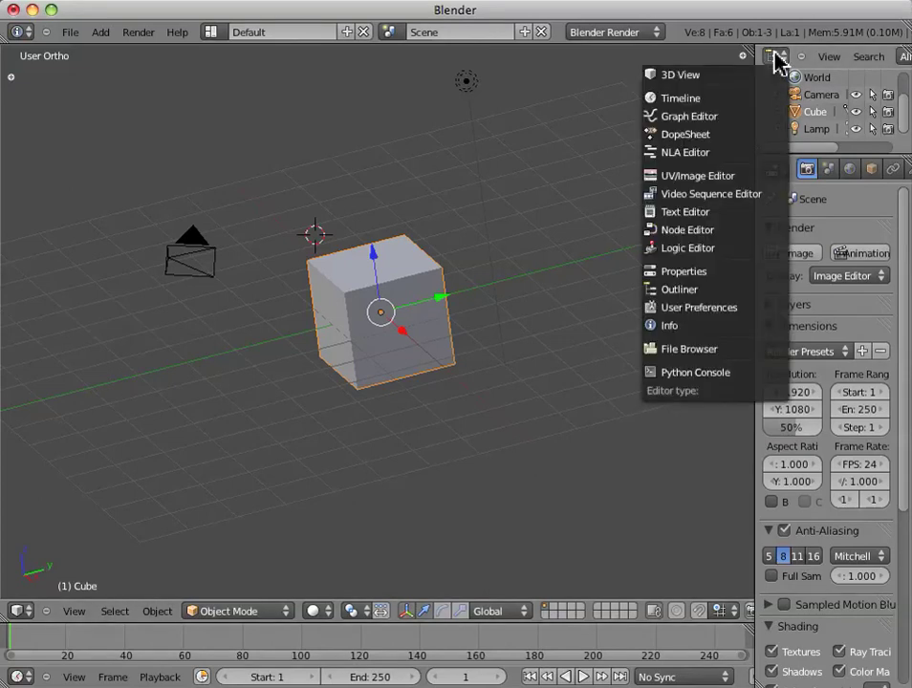
{"action": "left_click", "coordinate": [743, 273]}
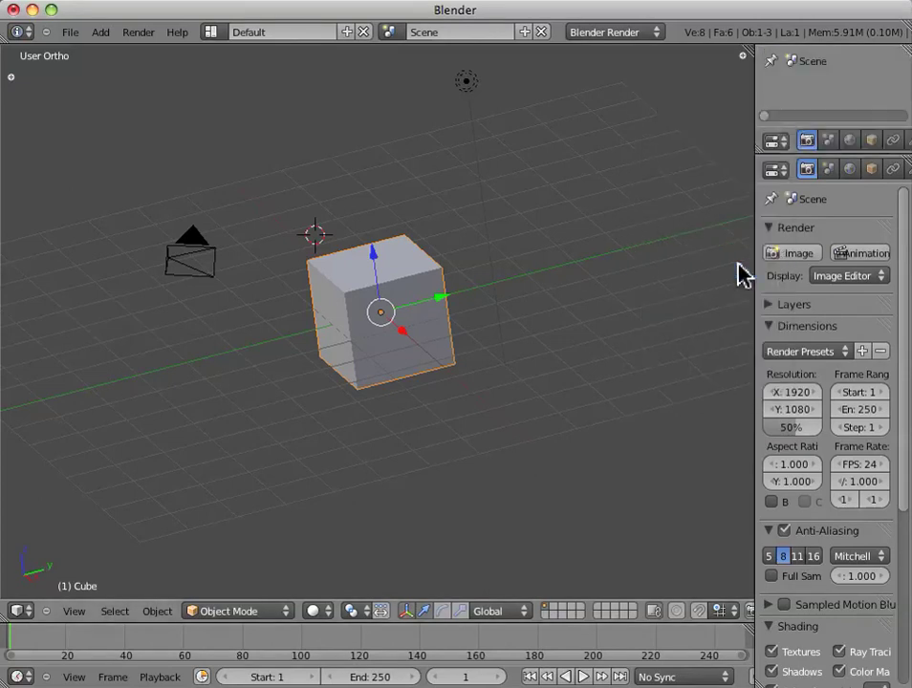
{"action": "left_click", "coordinate": [777, 143]}
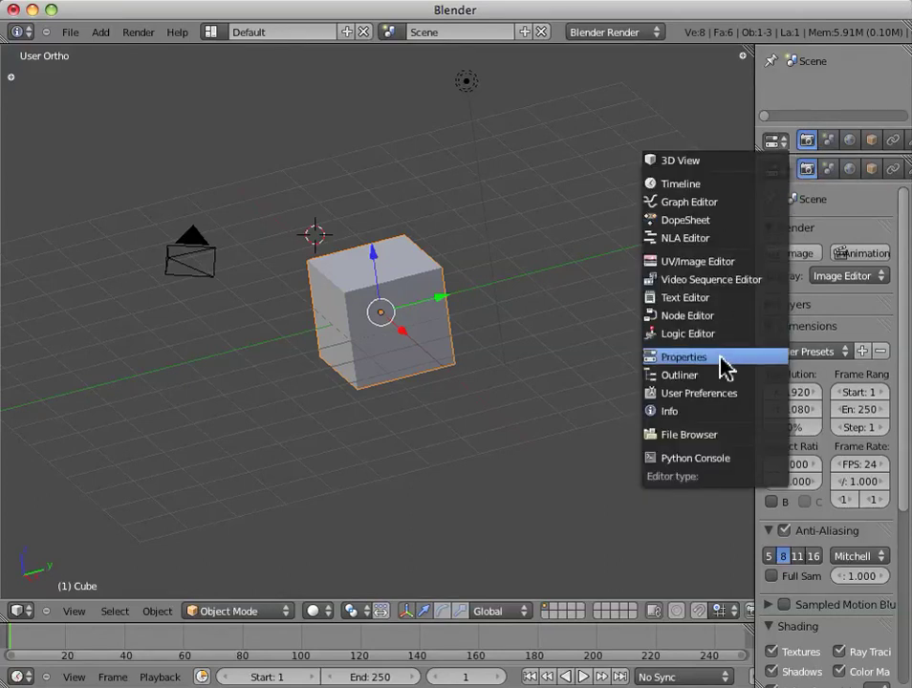
{"action": "left_click", "coordinate": [712, 374]}
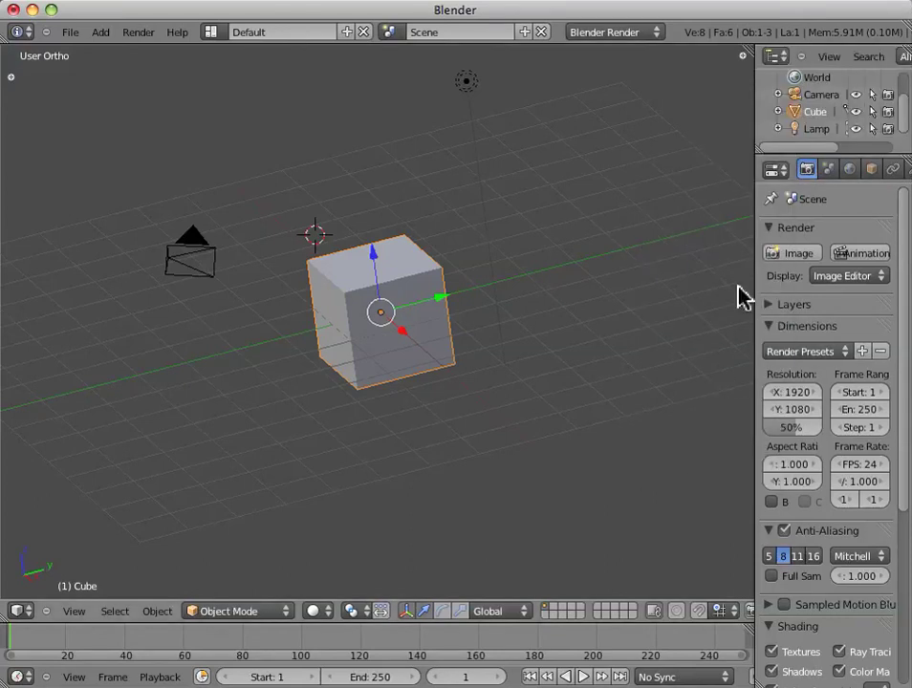
{"action": "left_click", "coordinate": [779, 174]}
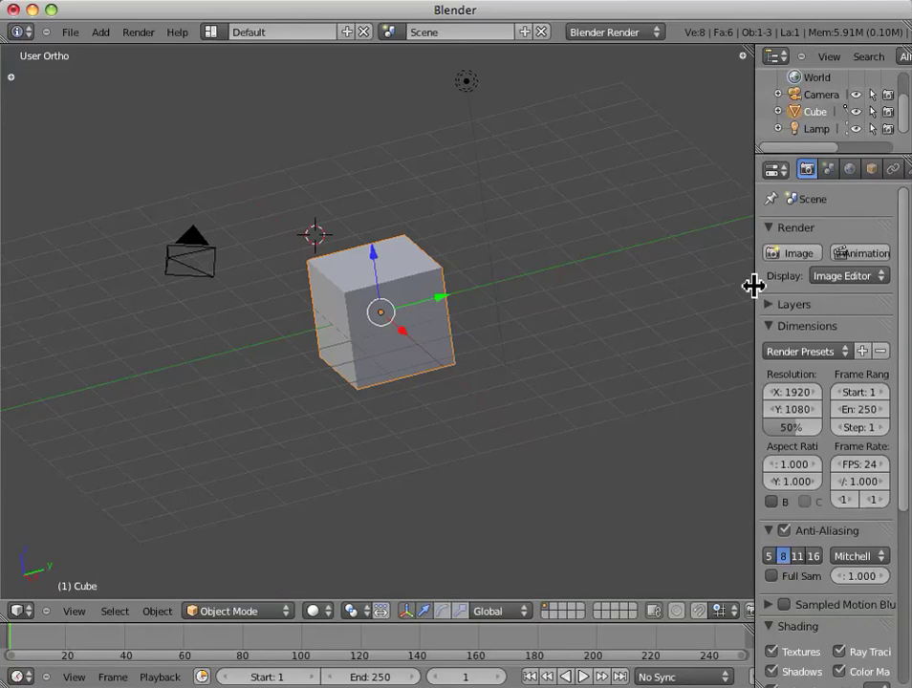
Step: Widen the properties column, make the timeline taller, then maximize and restore the Properties editor
{"action": "left_click_drag", "start_coordinate": [753, 285], "coordinate": [637, 279]}
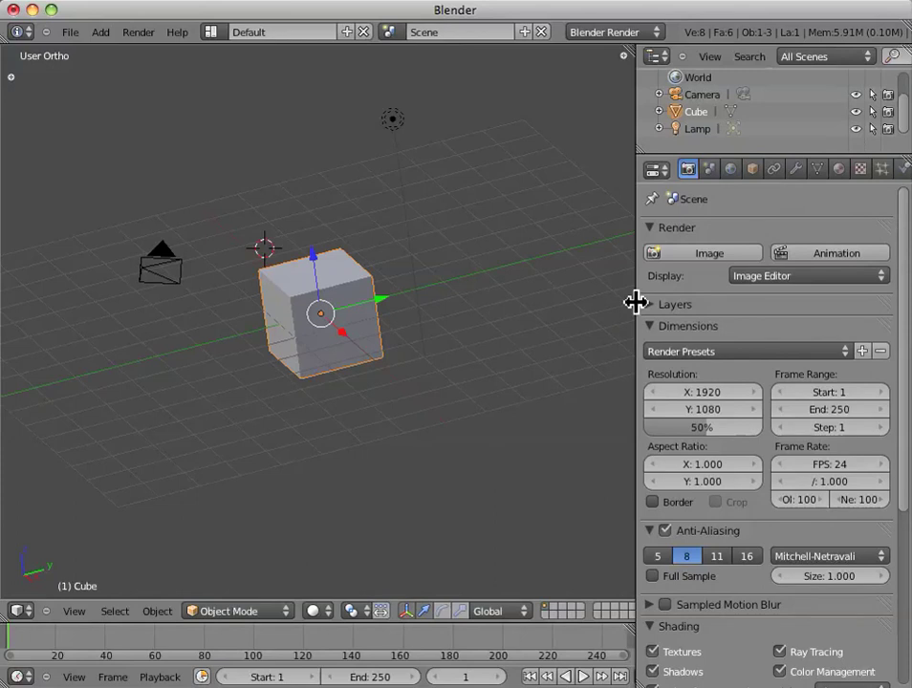
{"action": "left_click_drag", "start_coordinate": [636, 302], "coordinate": [684, 341]}
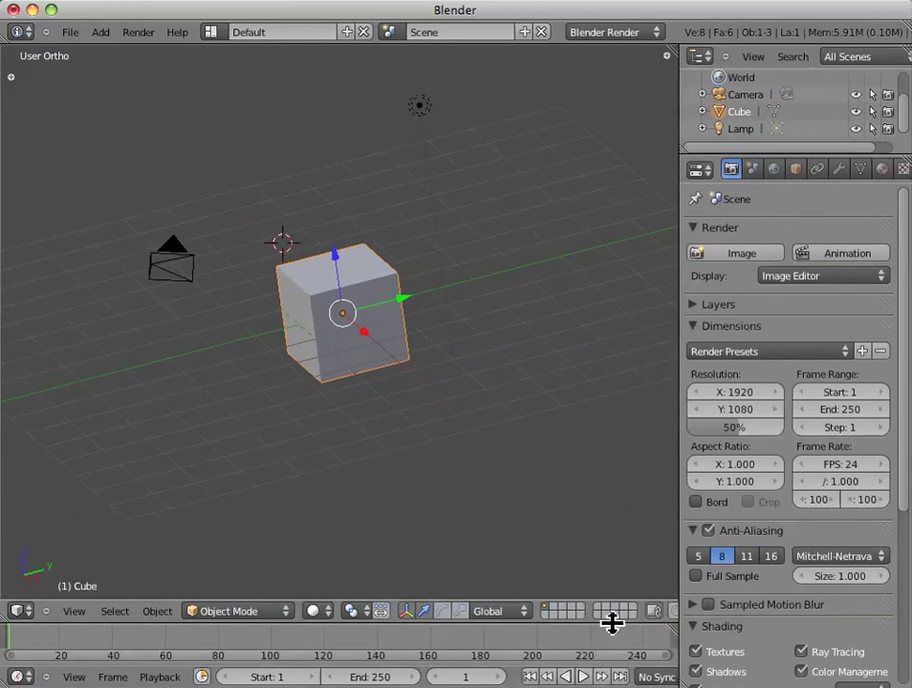
{"action": "mouse_move", "coordinate": [612, 623]}
{"action": "left_mouse_down"}
{"action": "mouse_move", "coordinate": [614, 438]}
{"action": "mouse_move", "coordinate": [612, 606]}
{"action": "left_mouse_up"}
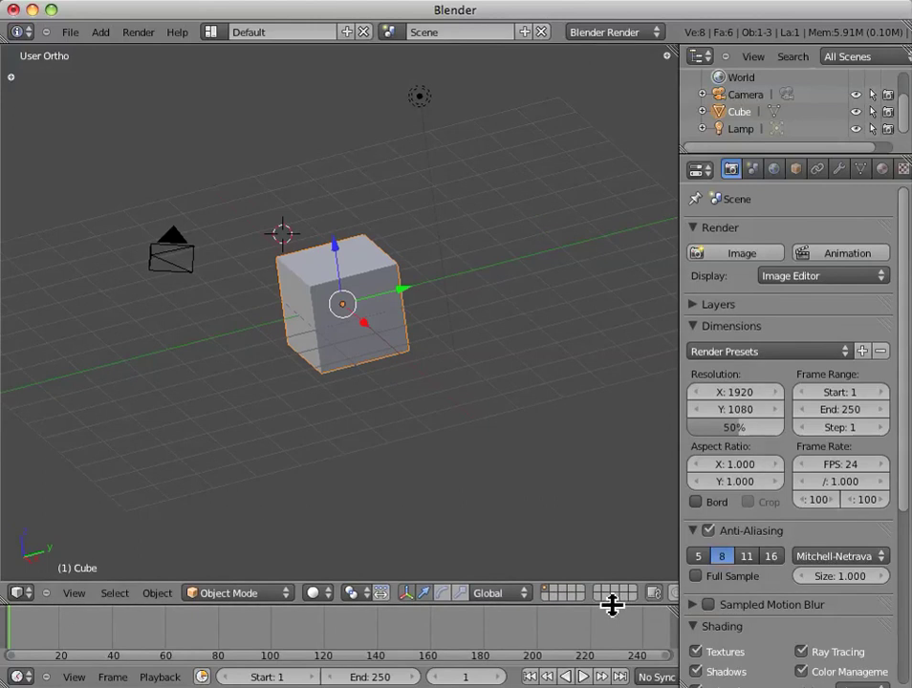
{"action": "left_click_drag", "start_coordinate": [678, 487], "coordinate": [597, 487]}
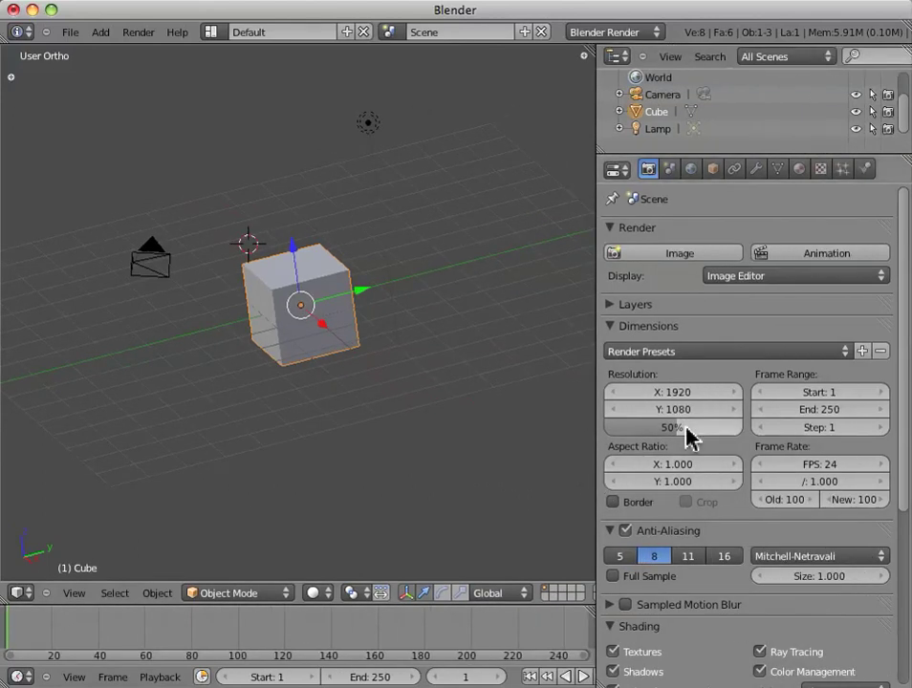
{"action": "key", "text": "ctrl+Up"}
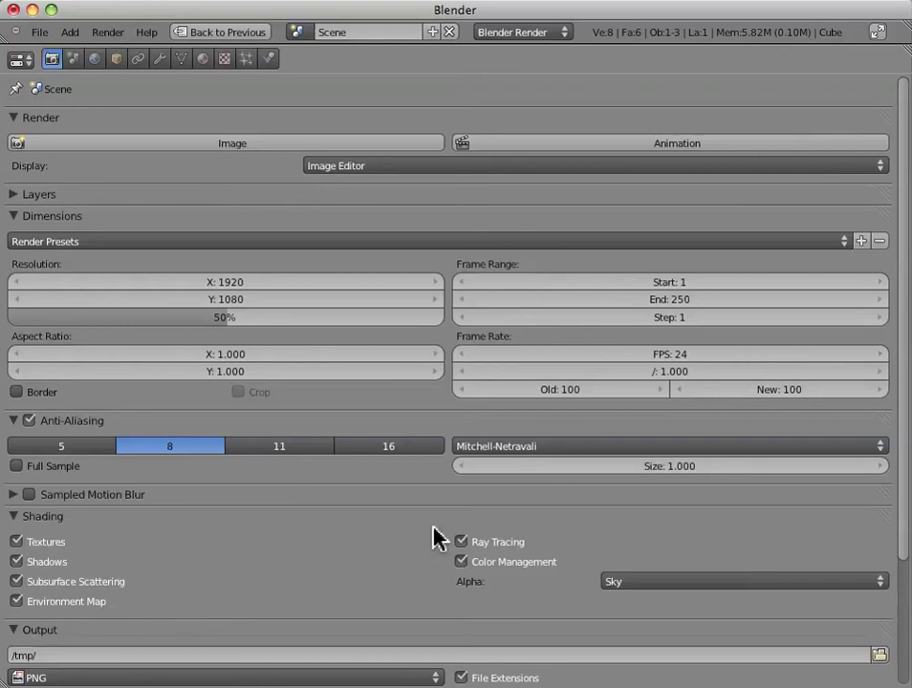
{"action": "key", "text": "ctrl+Up"}
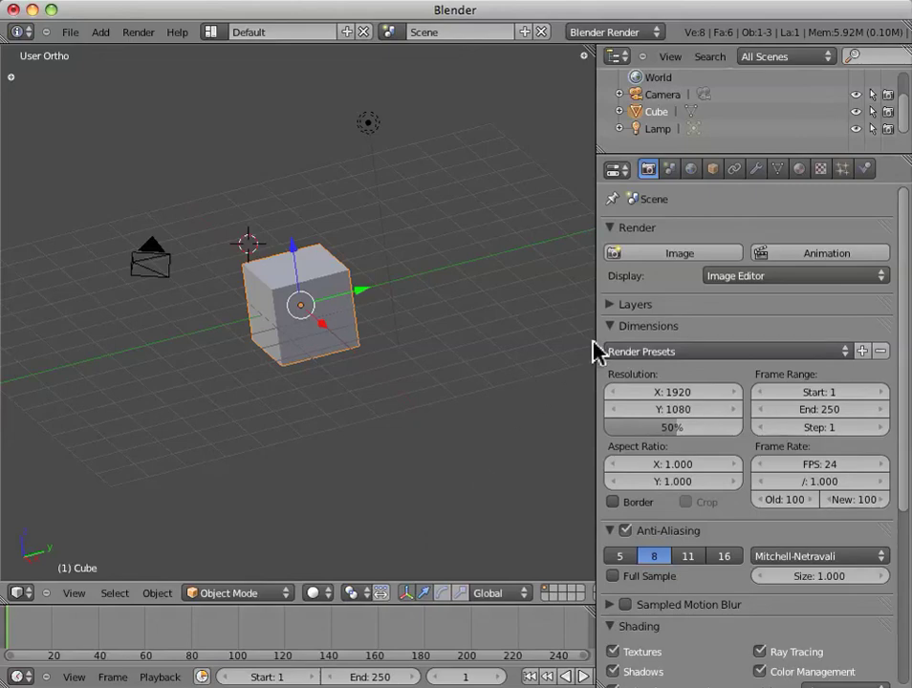
Step: Widen the 3D view, then split it into side-by-side views and split the left one top and bottom
{"action": "left_click_drag", "start_coordinate": [590, 342], "coordinate": [660, 338]}
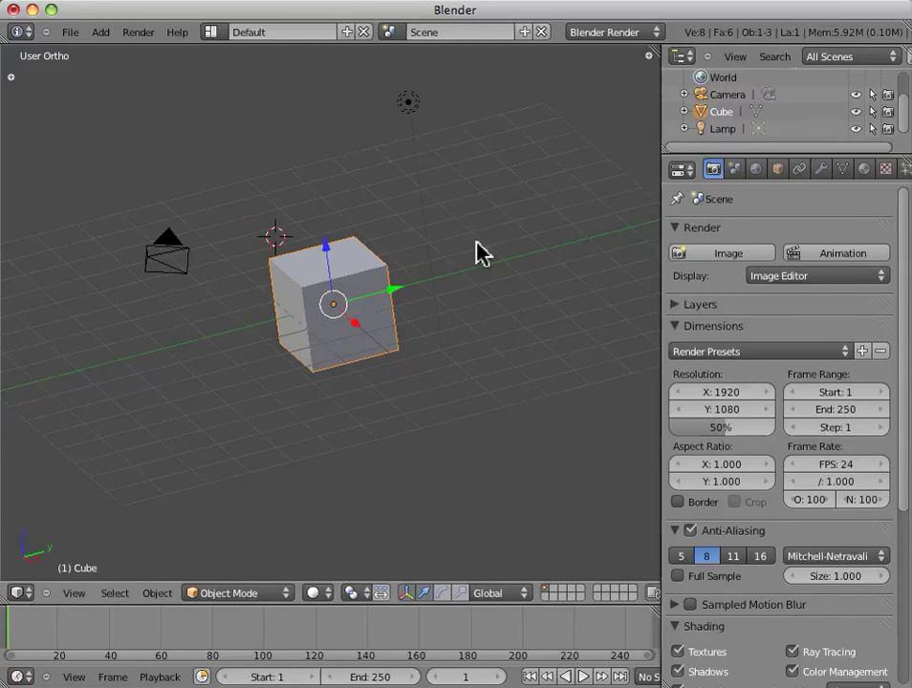
{"action": "scroll", "coordinate": [482, 252], "scroll_direction": "down", "scroll_amount": 3}
{"action": "scroll", "coordinate": [483, 254], "scroll_direction": "up", "scroll_amount": 1}
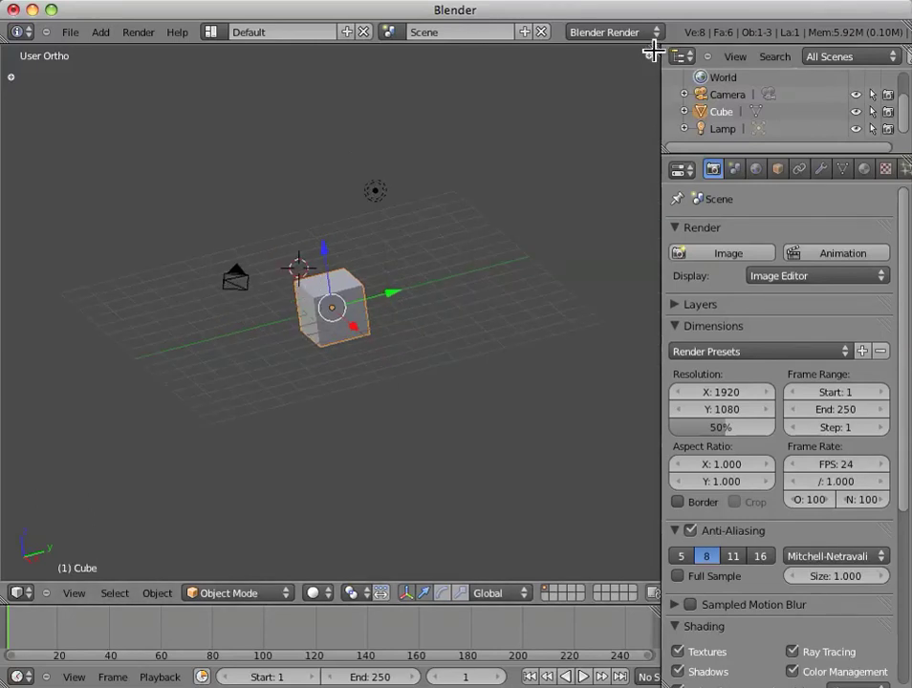
{"action": "left_click_drag", "start_coordinate": [653, 50], "coordinate": [328, 58]}
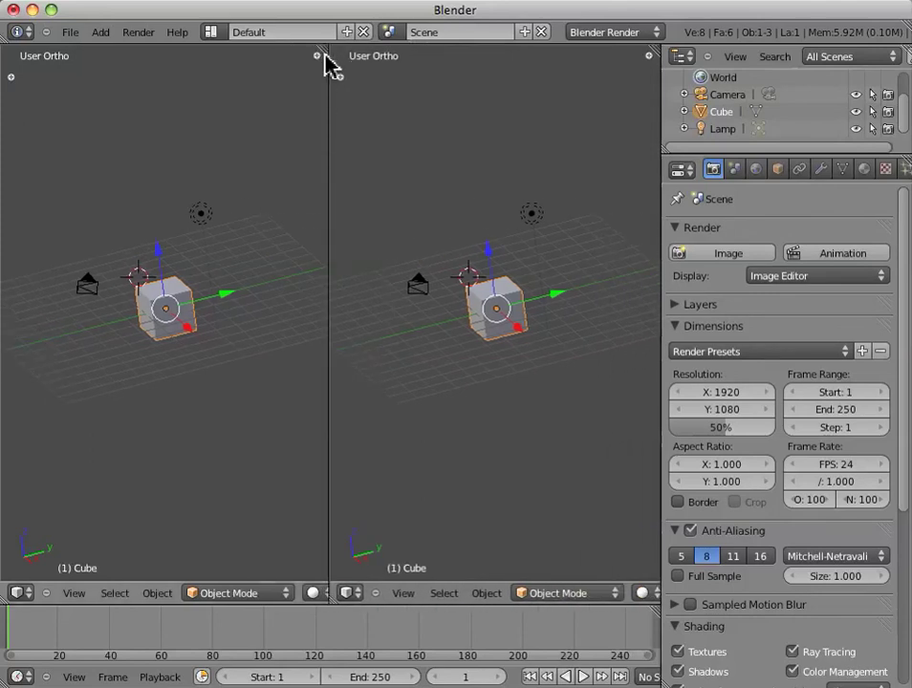
{"action": "left_click_drag", "start_coordinate": [325, 52], "coordinate": [379, 56]}
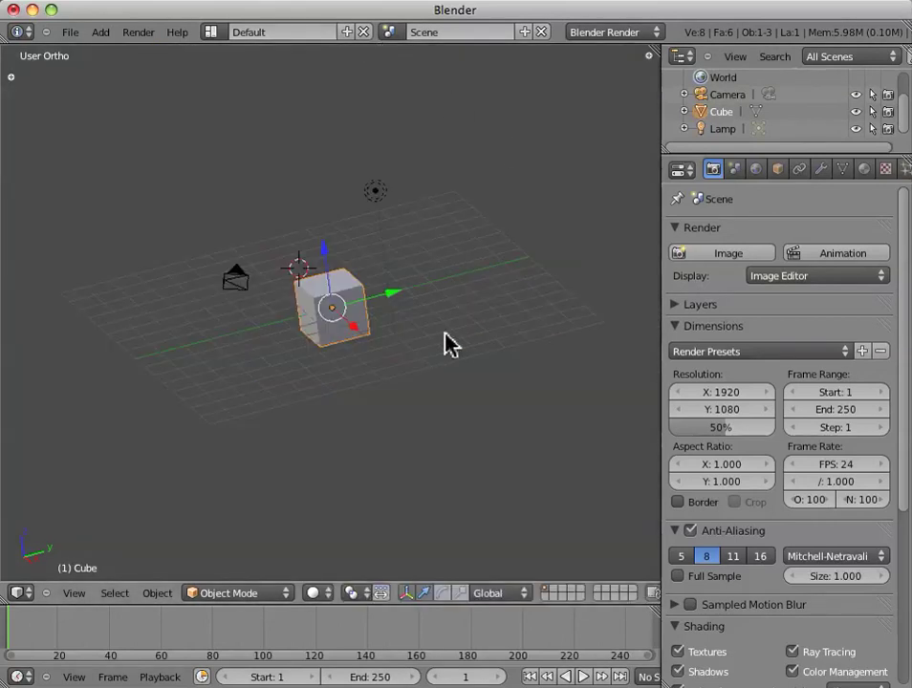